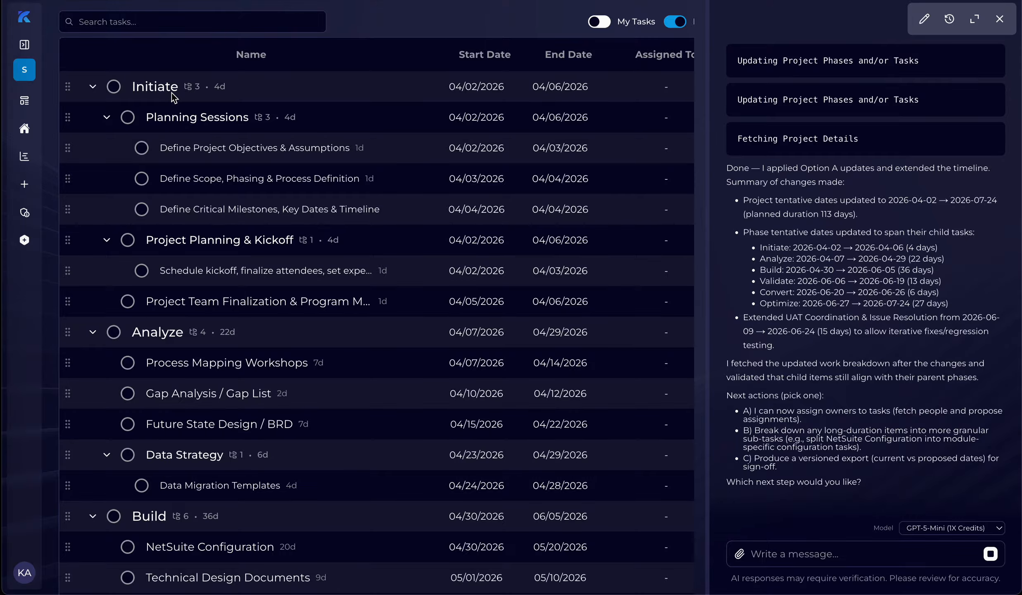
Step: Start a message to the AI assistant with "lets provide from effort estimates for the project."
scroll(221, 331, down, 9)
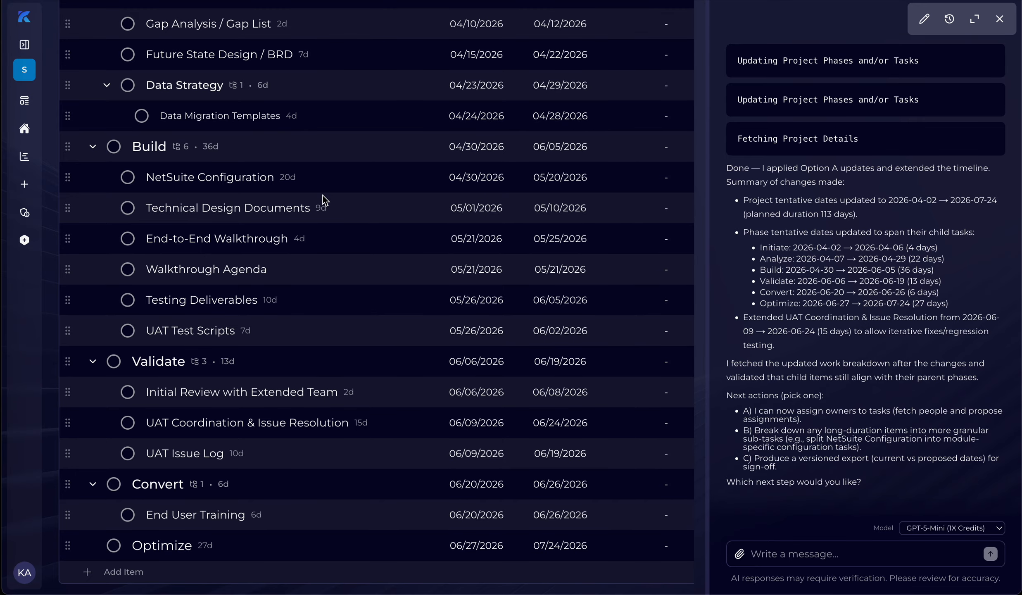
scroll(344, 164, up, 6)
scroll(345, 164, up, 3)
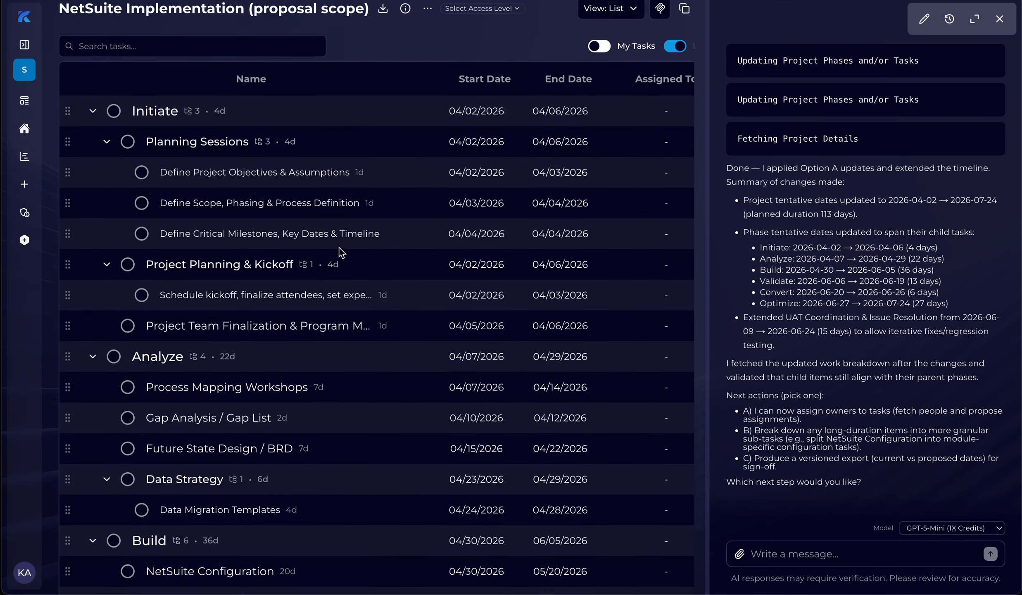
scroll(341, 250, down, 10)
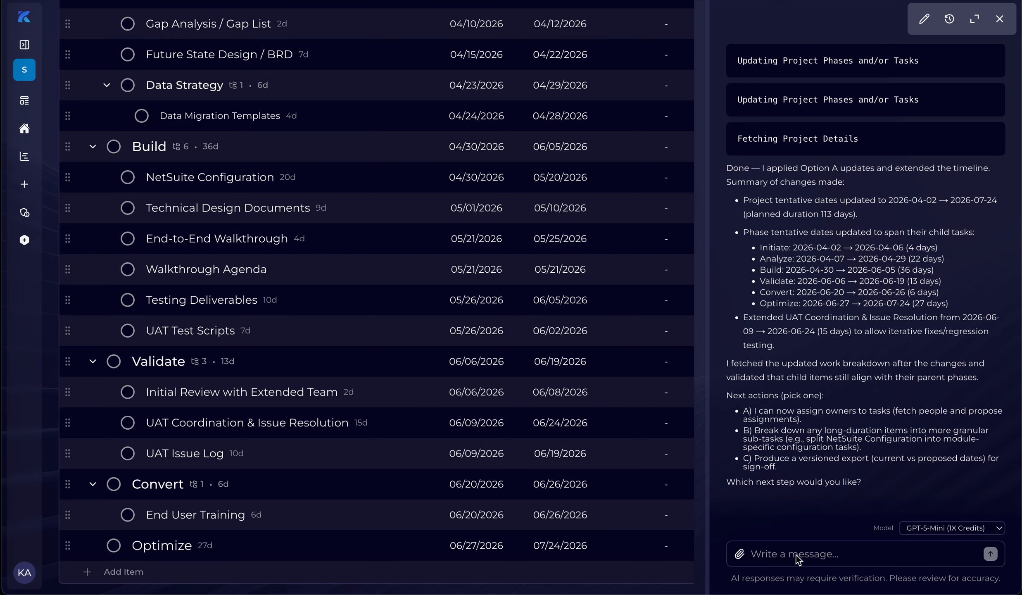
text(lets provide from effor)
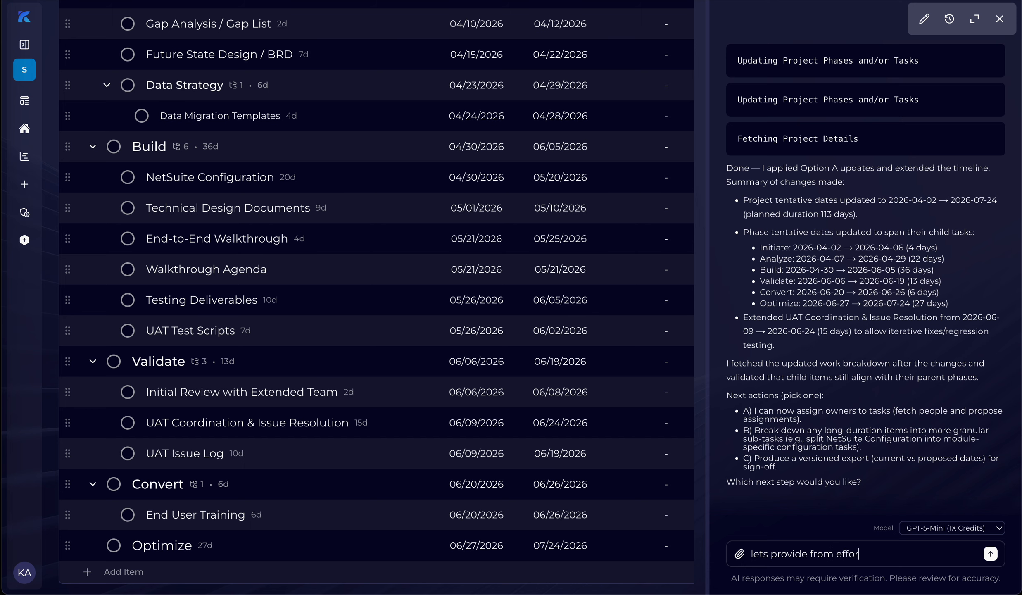
text(t estimates for the projec)
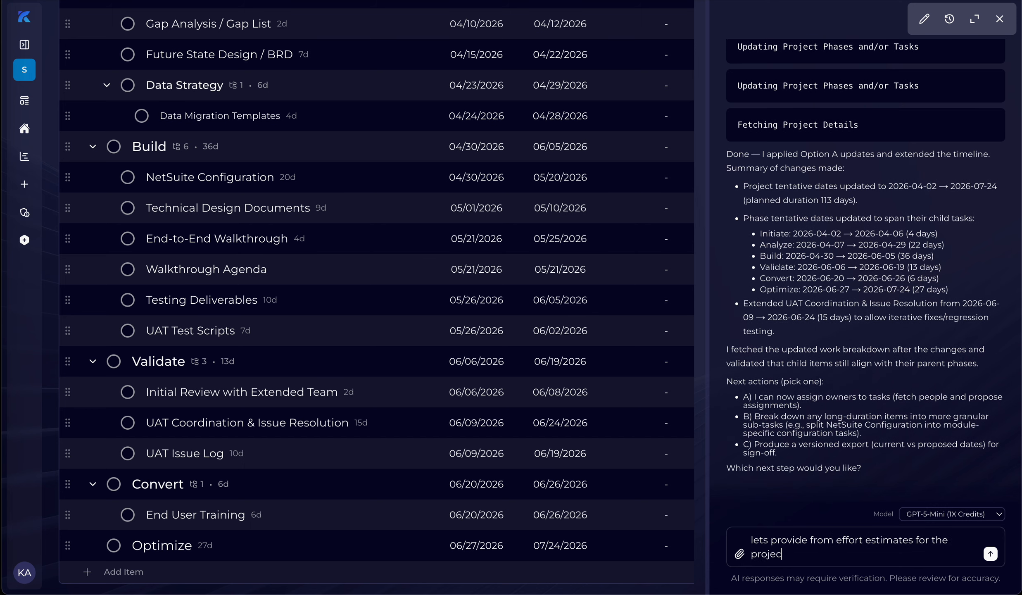
text(t. we want o)
Step: Continue the assistant message with "we want to estimate bottom up so lets"
key(BackSpace)
text(to estimate button)
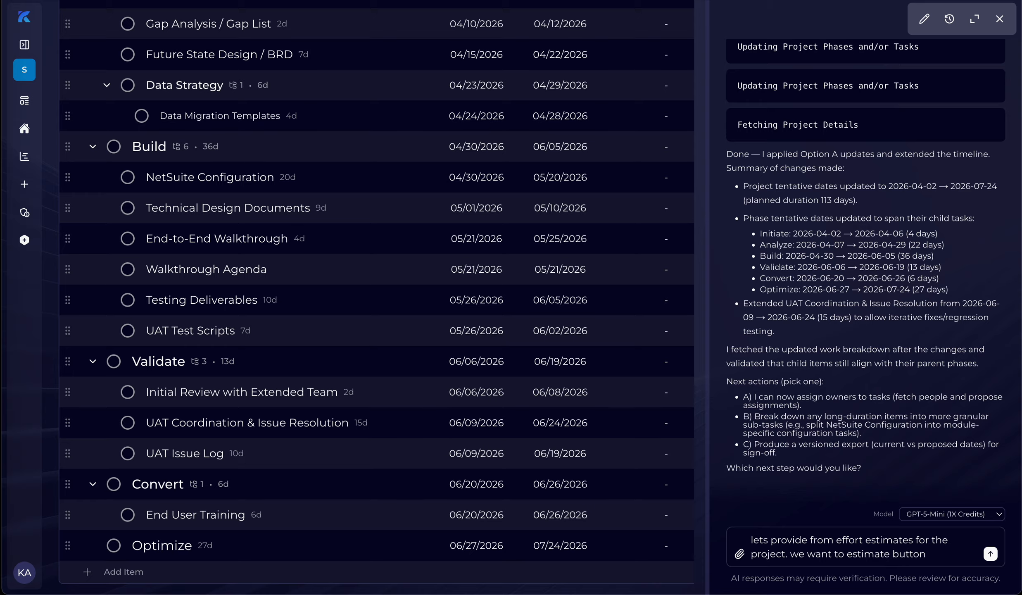
key(BackSpace)
key(BackSpace)
key(BackSpace)
key(BackSpace)
key(BackSpace)
text(ottom up so lets)
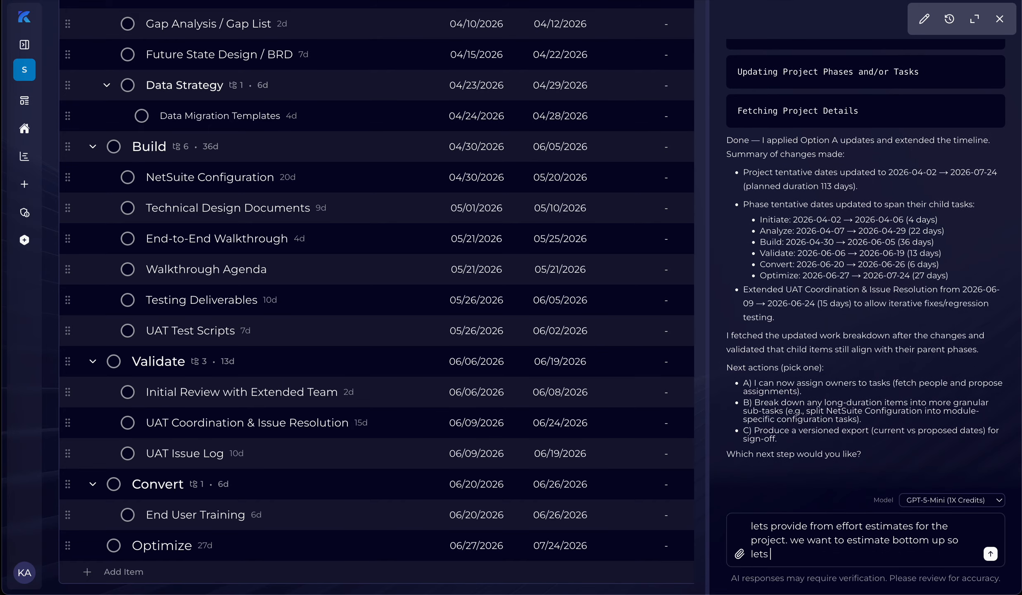
text( provide estimates for sub)
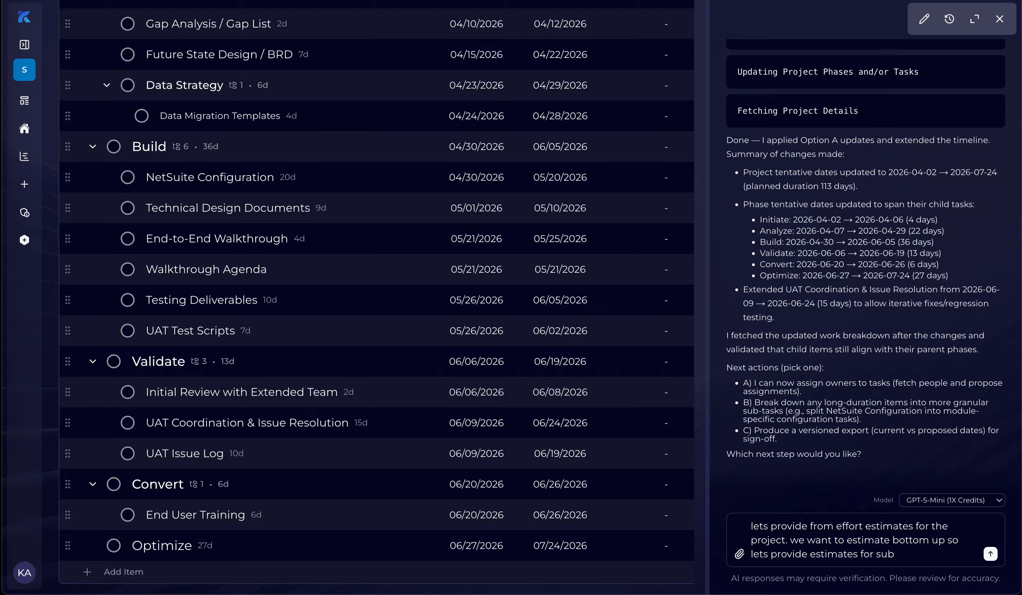
text(-tasks)
Step: Complete the message with "provide estimates for tasks sub-tasks or just lowest level tasks" and send it to the assistant
key(BackSpace)
key(BackSpace)
key(BackSpace)
key(BackSpace)
key(BackSpace)
key(BackSpace)
key(BackSpace)
key(BackSpace)
key(BackSpace)
text(tasks sub-tasks or just low)
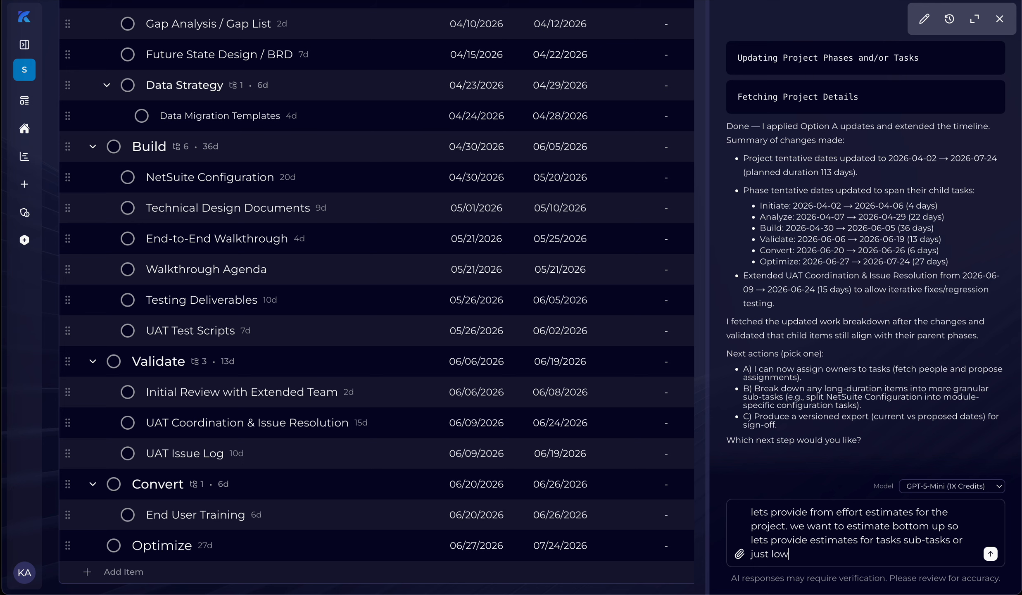
text(est level tasks)
key(Return)
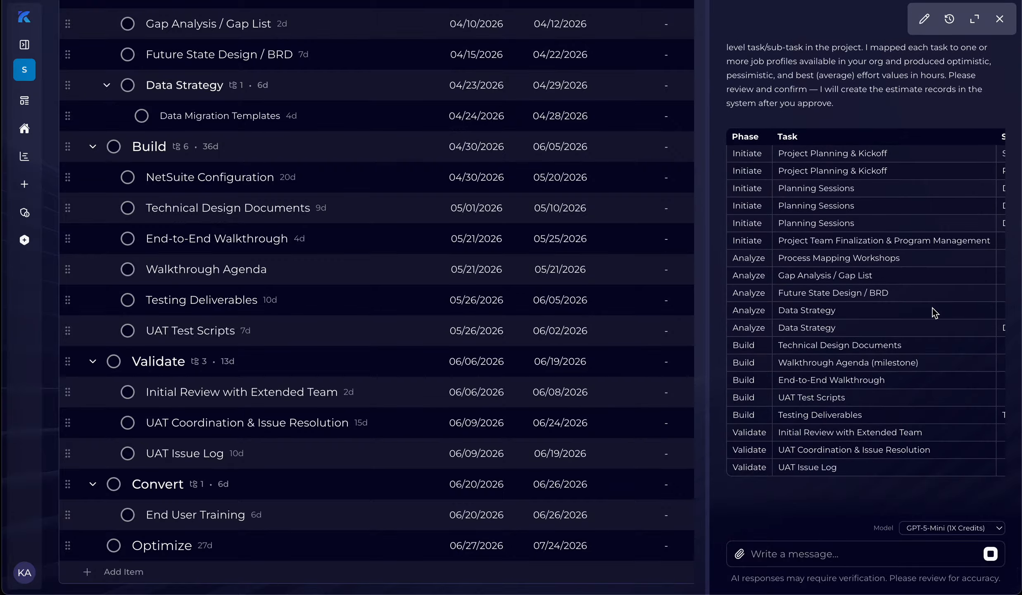
Step: Widen the assistant panel to show more of the draft estimates table from its beginning
scroll(932, 308, right, 1)
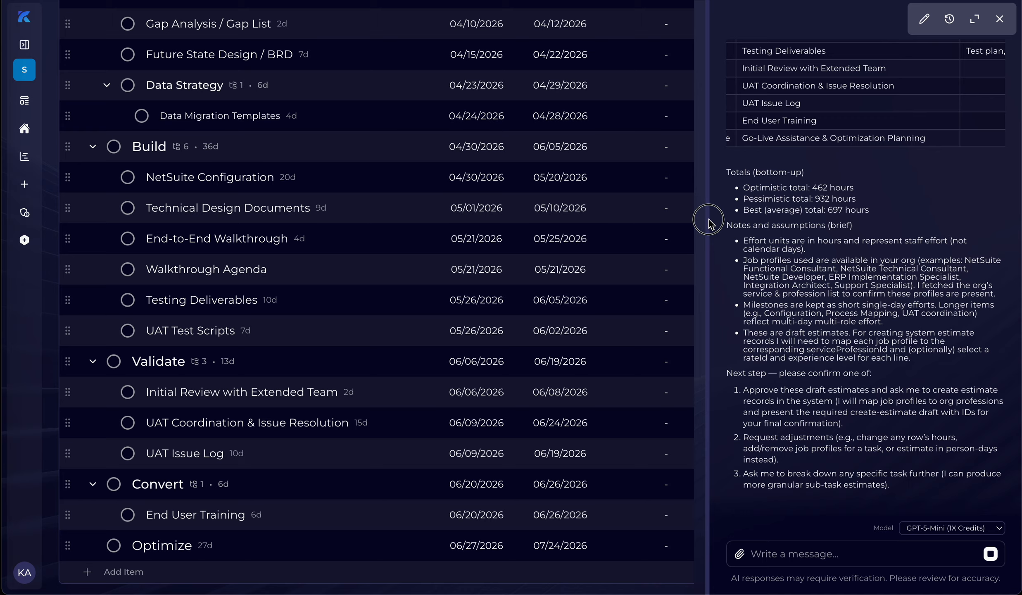
drag(709, 221, 581, 212)
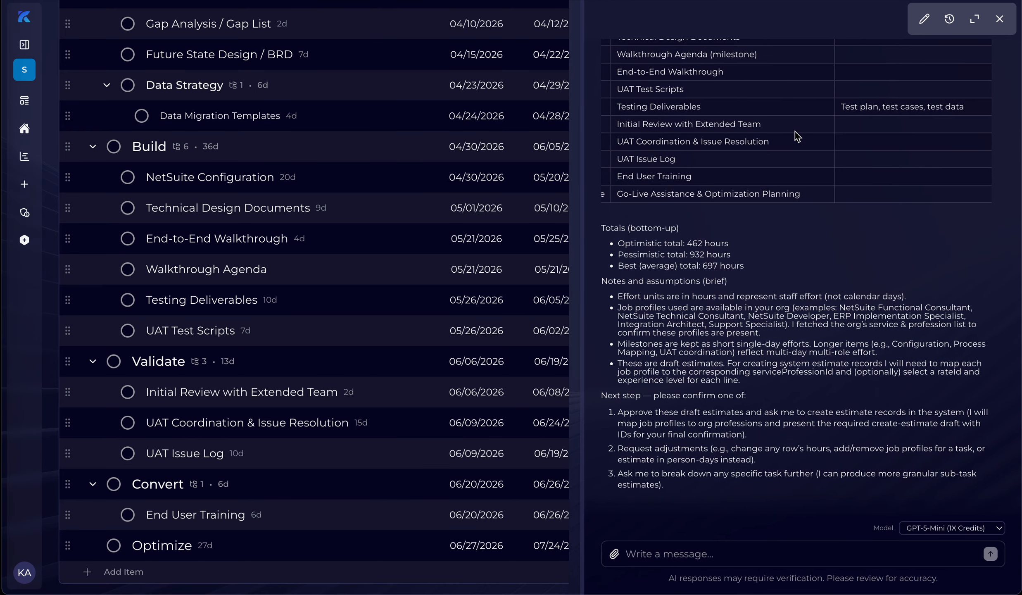
scroll(775, 291, up, 8)
scroll(799, 242, left, 2)
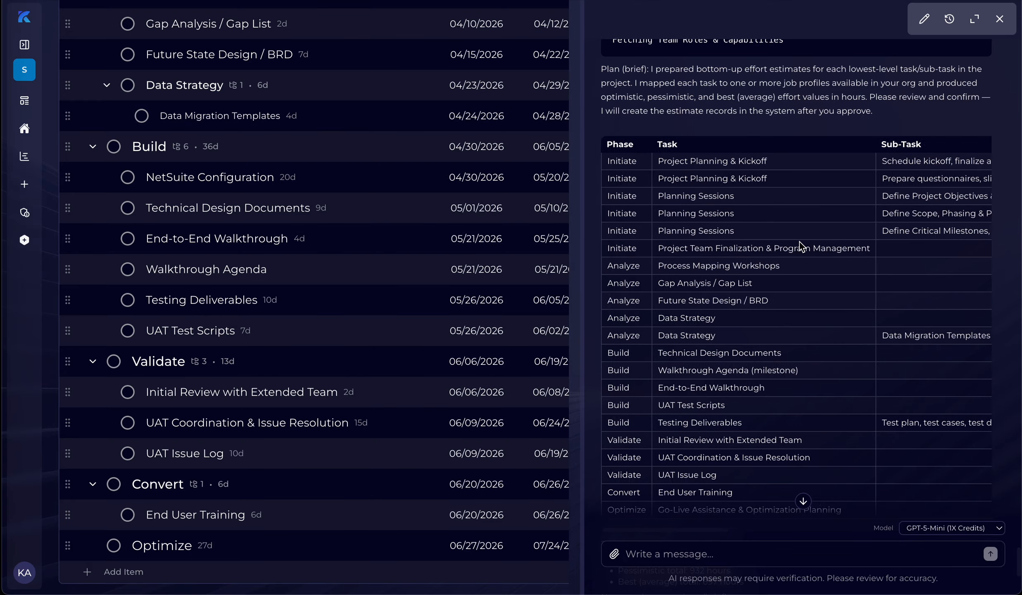
Step: Examine the sub-tasks, job profiles and optimistic, pessimistic and best effort hours in the draft estimates table
scroll(799, 242, right, 8)
scroll(799, 242, right, 5)
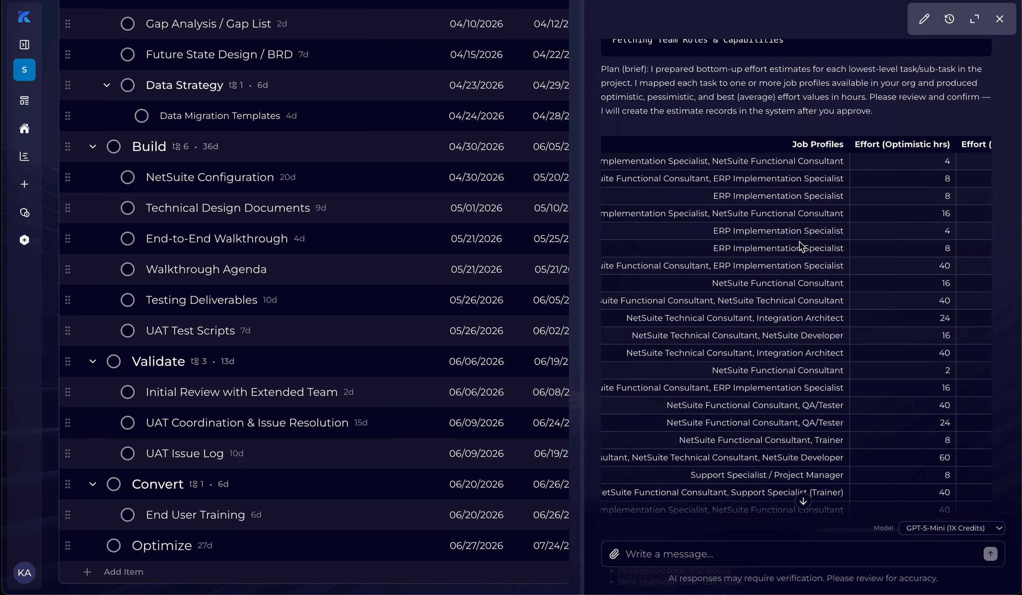
scroll(799, 242, left, 6)
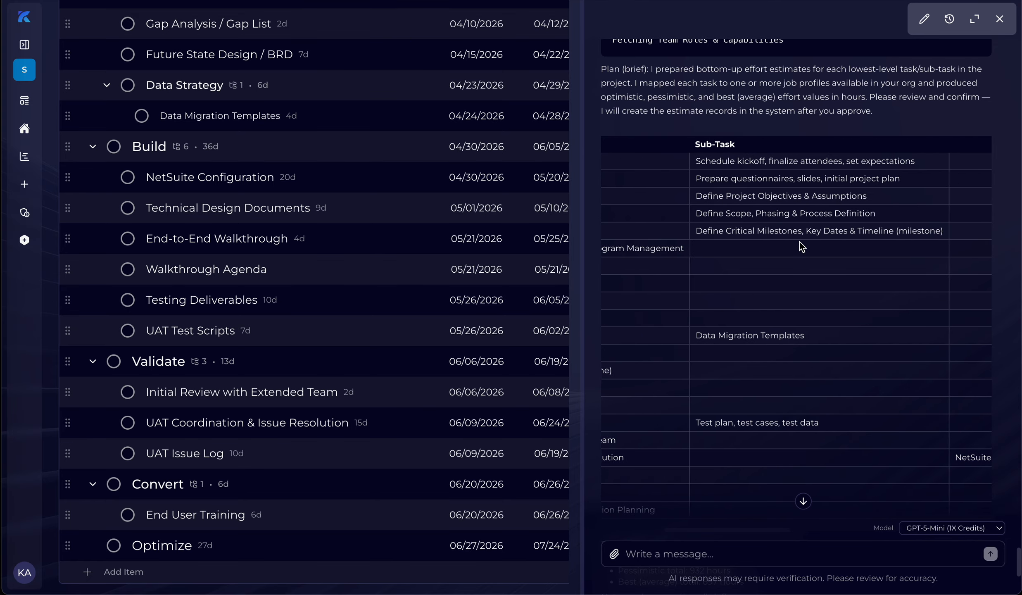
scroll(799, 242, right, 4)
scroll(799, 242, right, 5)
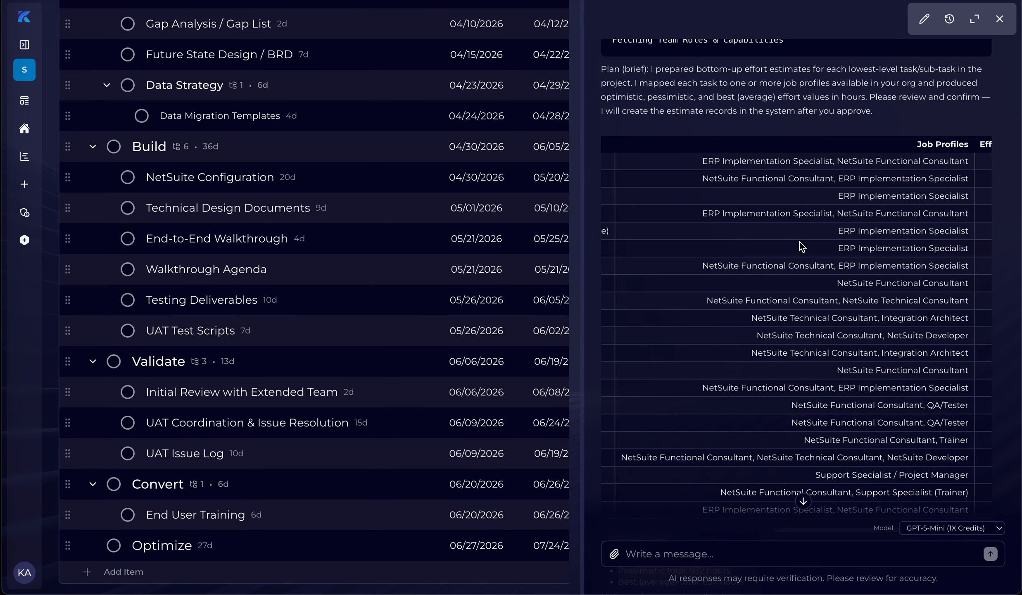
scroll(799, 242, left, 3)
scroll(799, 243, left, 8)
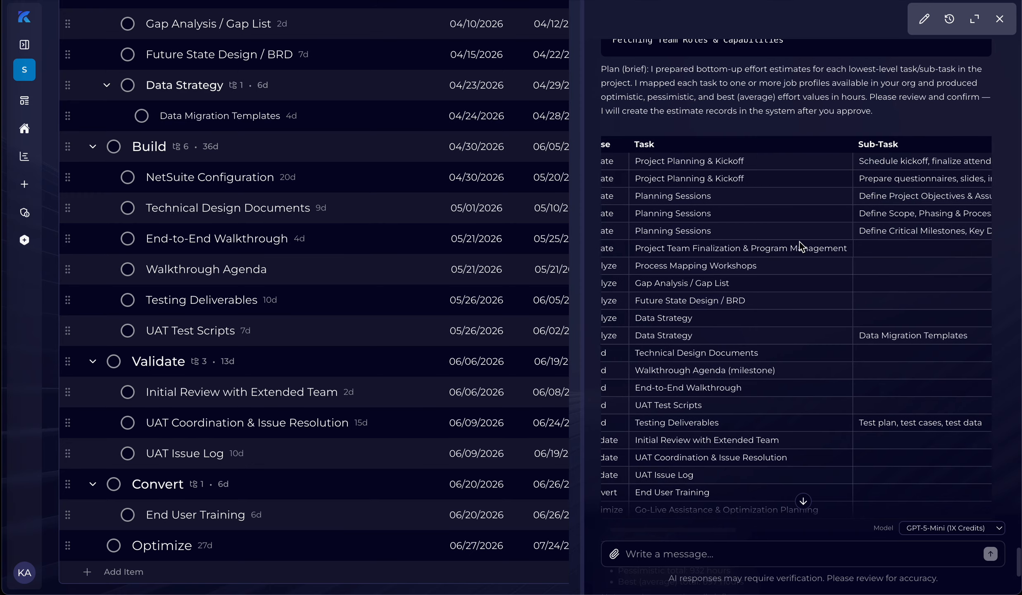
scroll(799, 243, right, 5)
scroll(799, 242, right, 4)
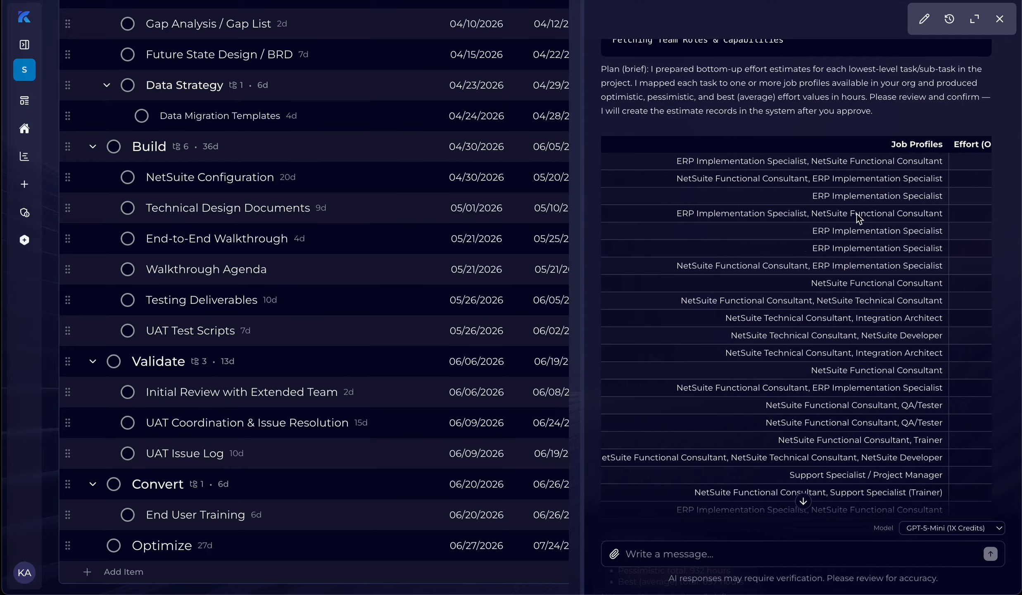
scroll(858, 217, right, 5)
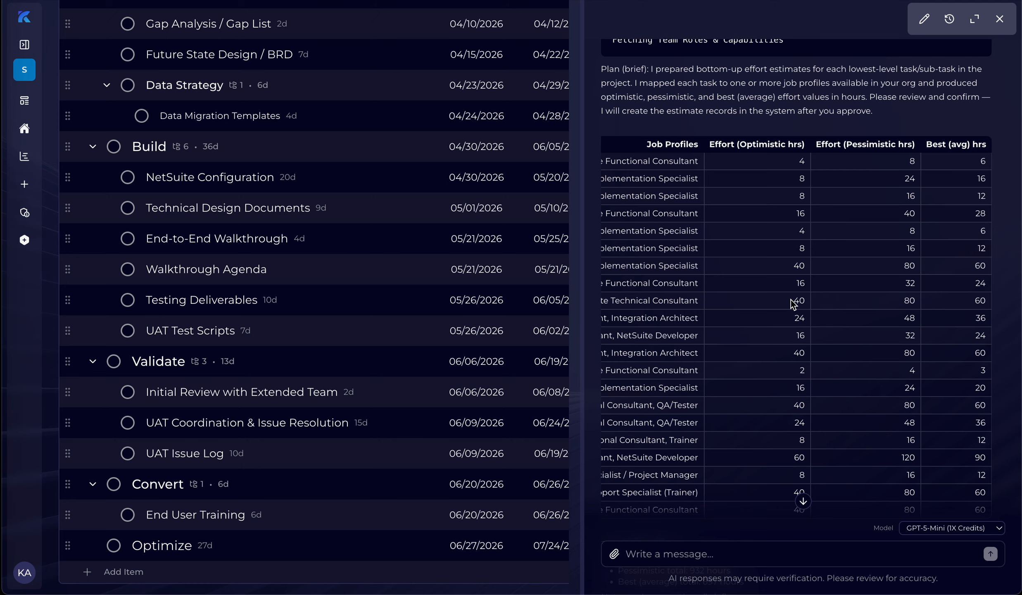
Step: Reply to the assistant with "Lets create these estimates" to approve the draft
scroll(793, 305, down, 2)
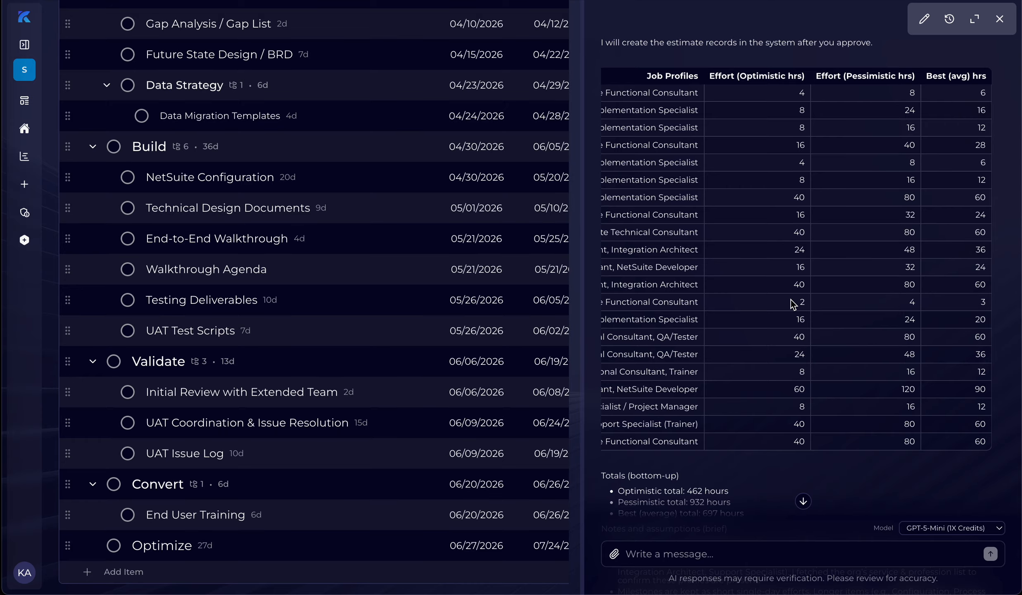
scroll(793, 305, down, 3)
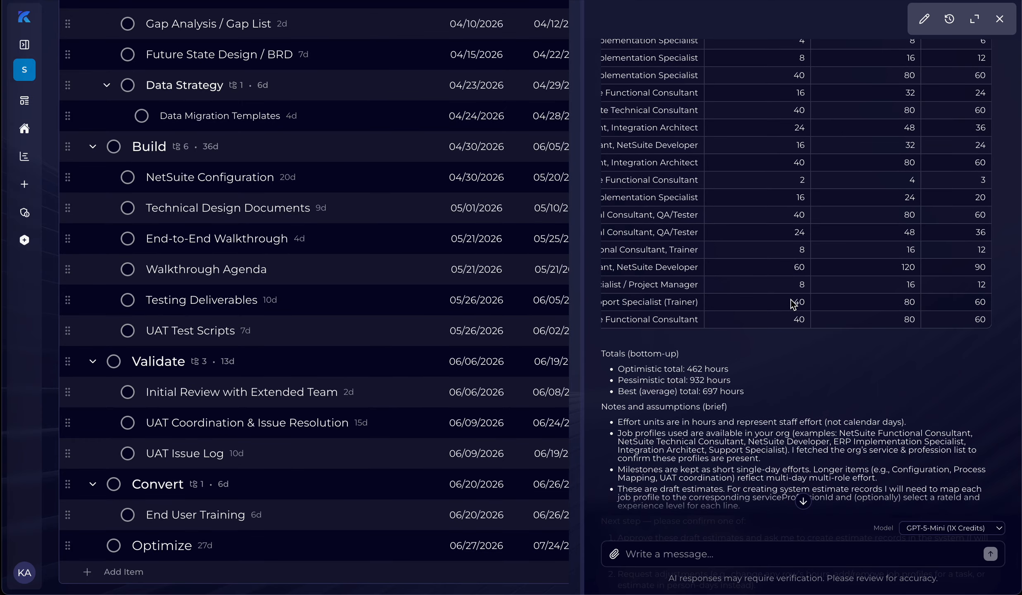
scroll(791, 304, down, 2)
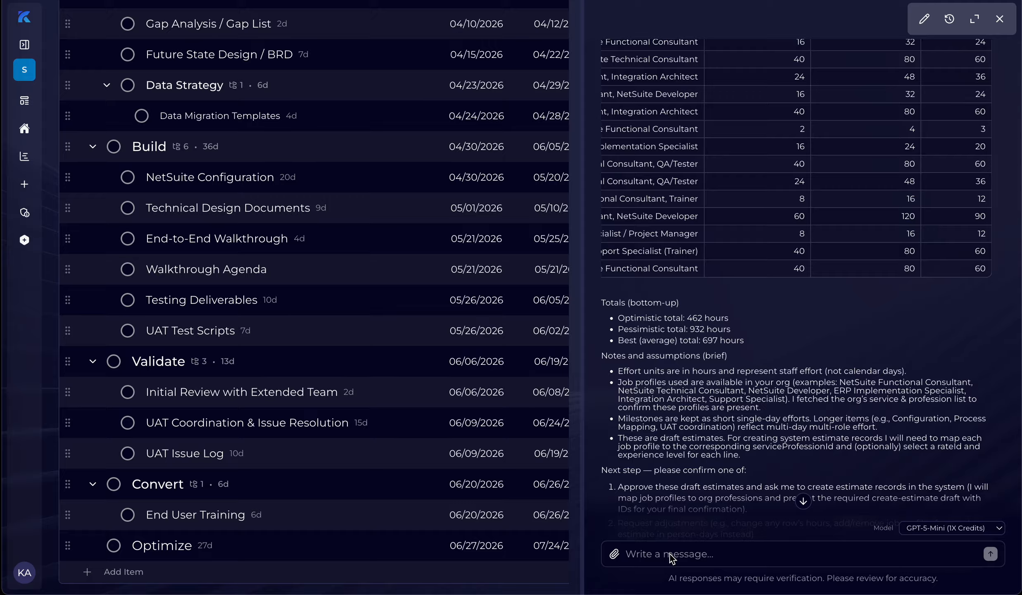
text(Lets create these estimates)
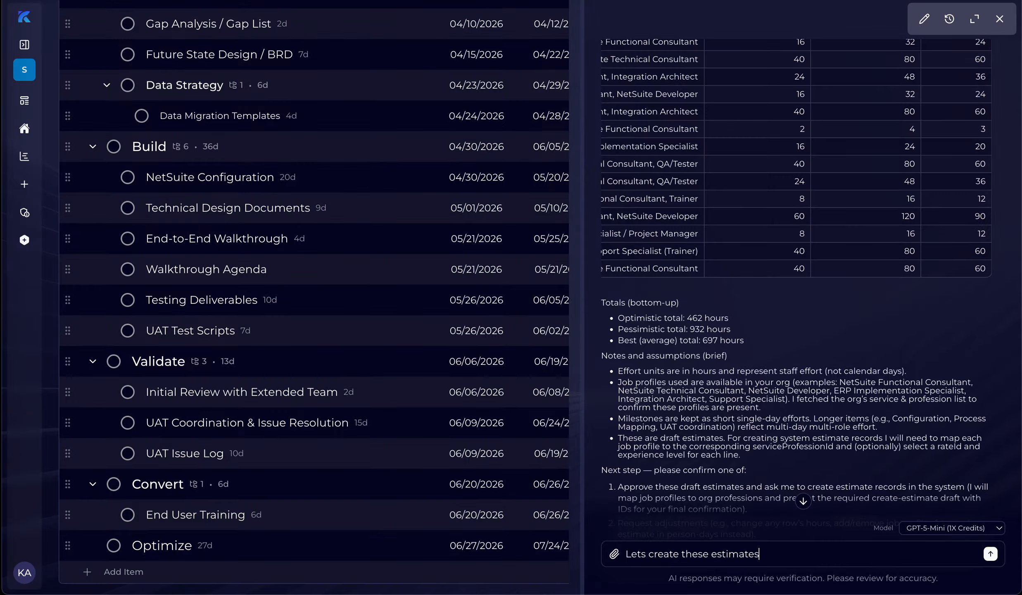
key(Return)
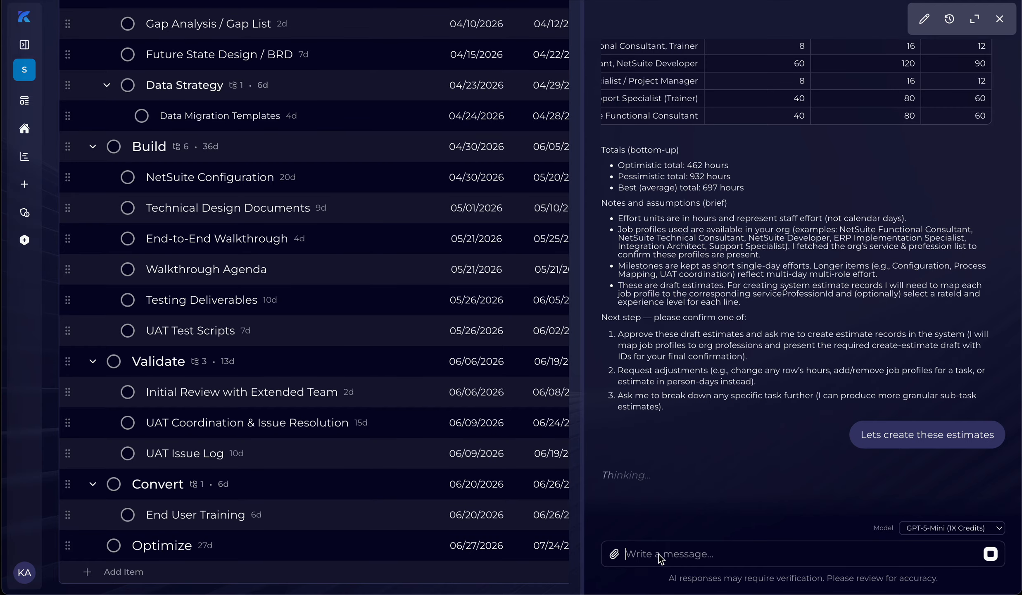
Step: Look through the assistant's estimate creation log and its summary of the created estimates
scroll(761, 369, up, 4)
scroll(761, 369, up, 8)
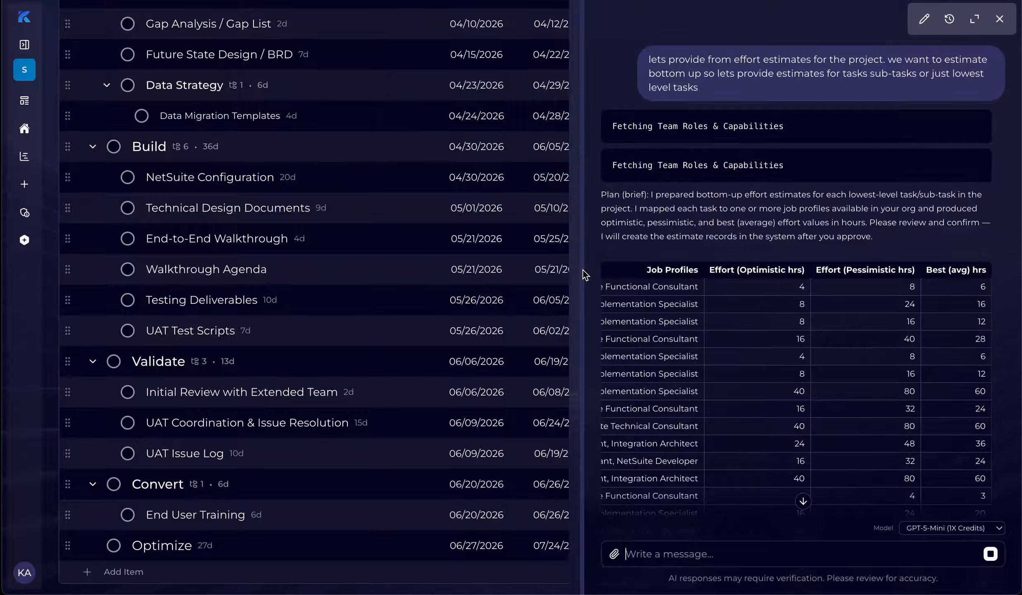
scroll(684, 262, down, 10)
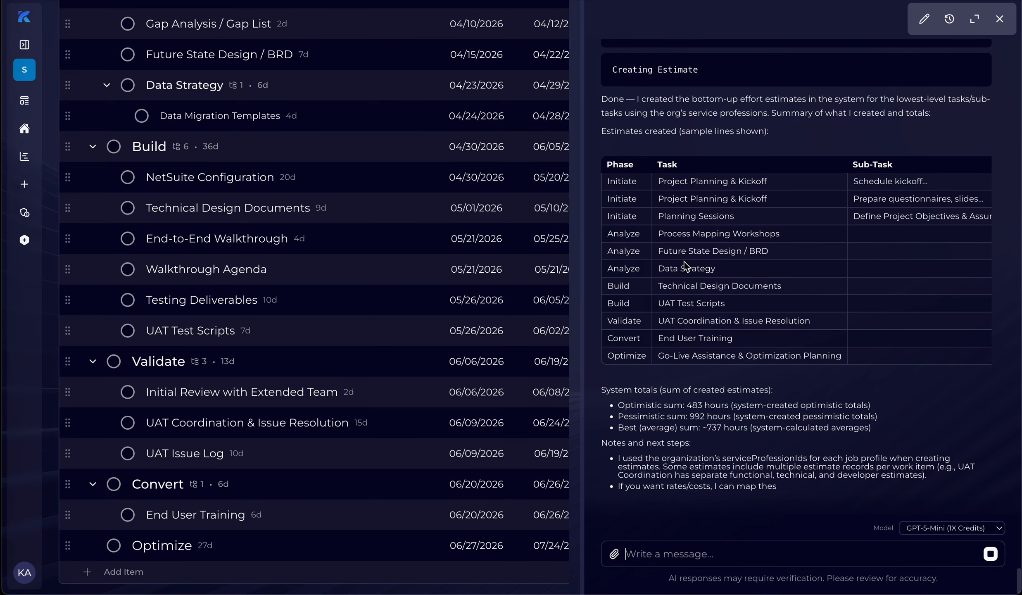
scroll(683, 261, up, 10)
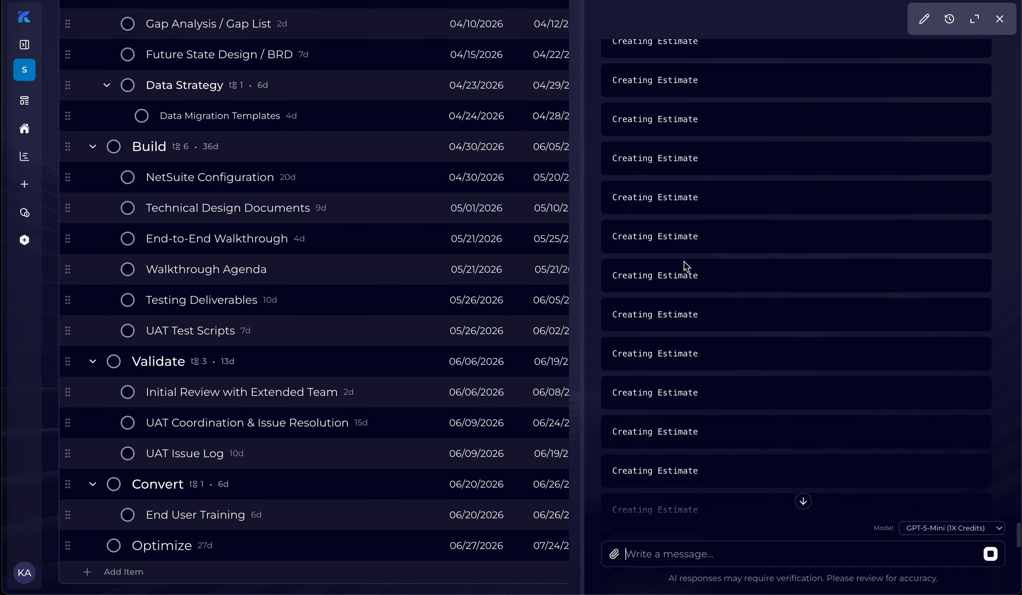
scroll(698, 196, down, 5)
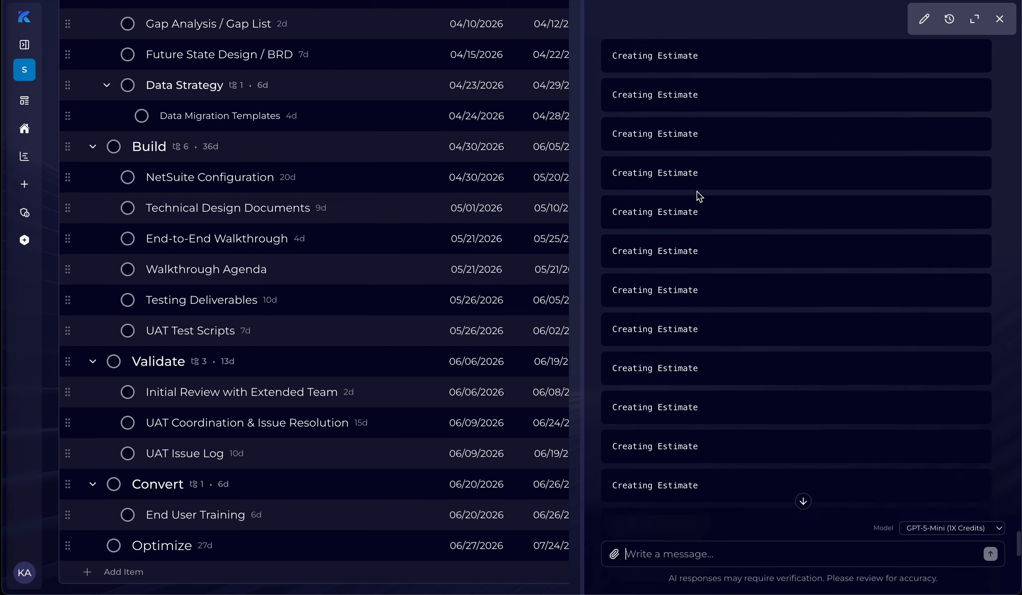
scroll(698, 197, down, 7)
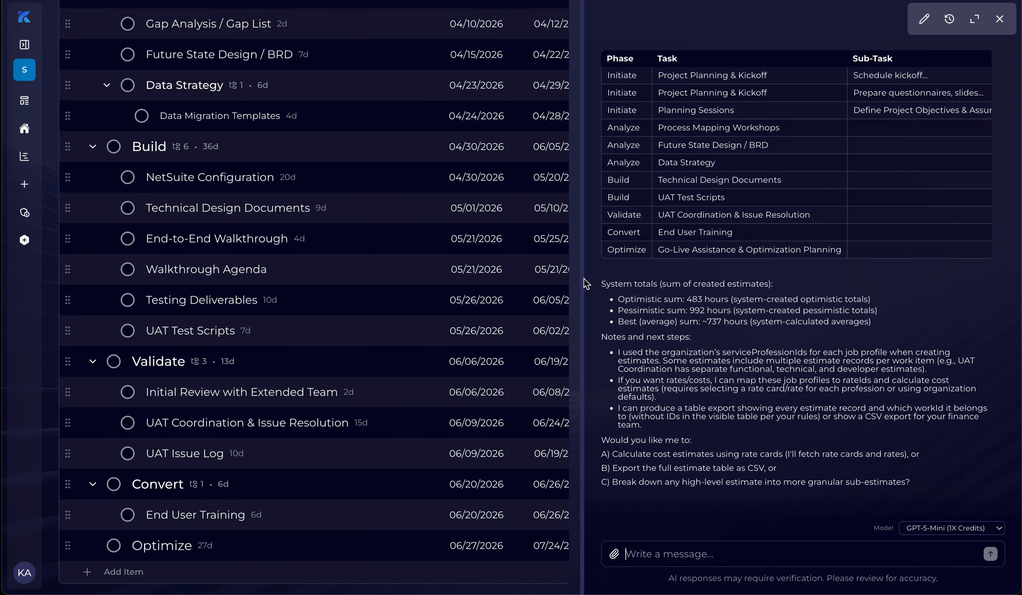
Step: Narrow the assistant panel and examine the estimated effort and budget of each phase and task in the project list
drag(584, 279, 739, 279)
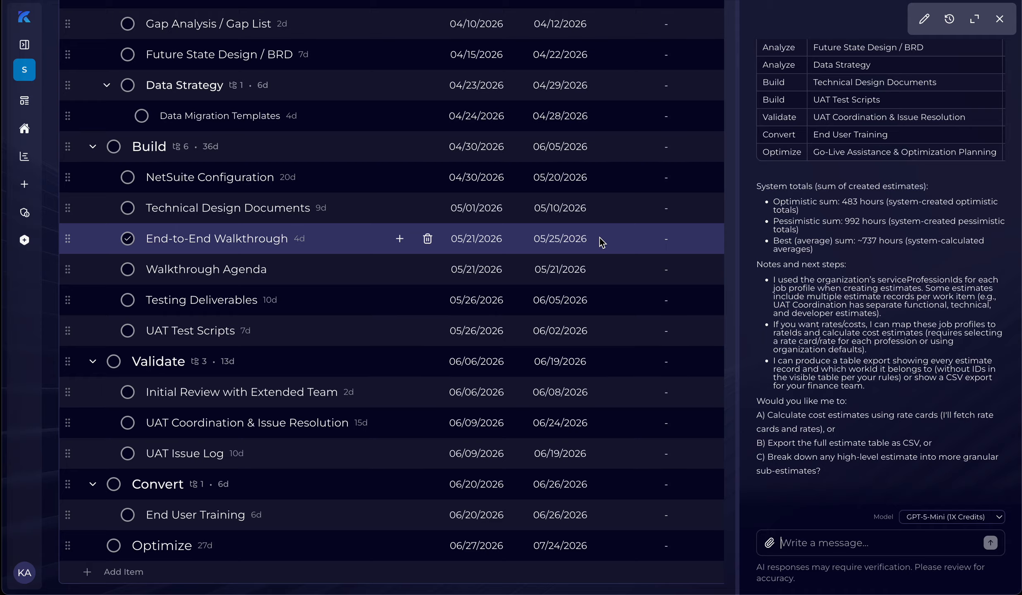
scroll(599, 237, up, 3)
scroll(600, 237, right, 5)
scroll(600, 237, up, 7)
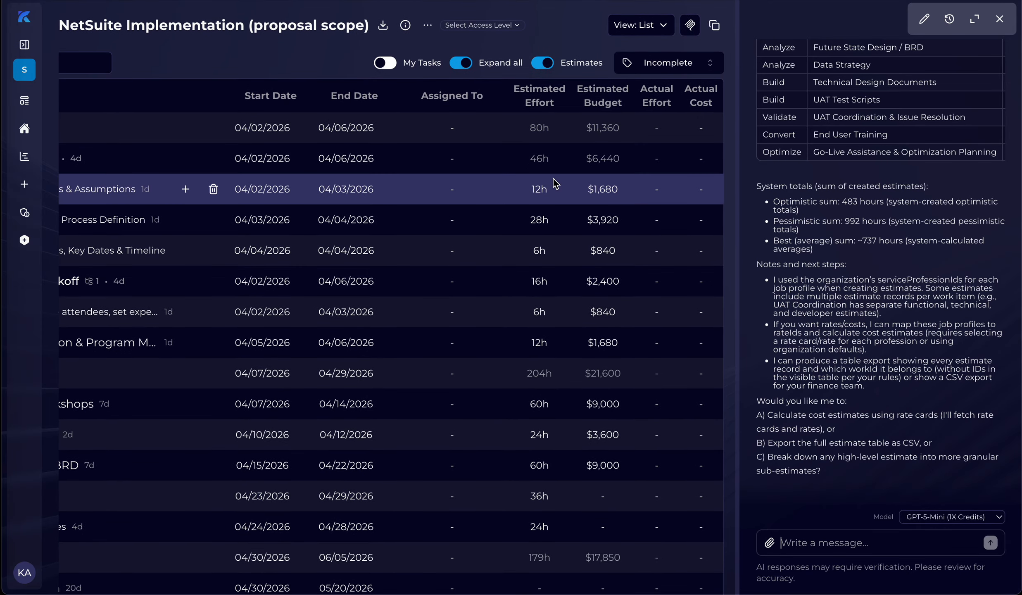
scroll(555, 183, down, 10)
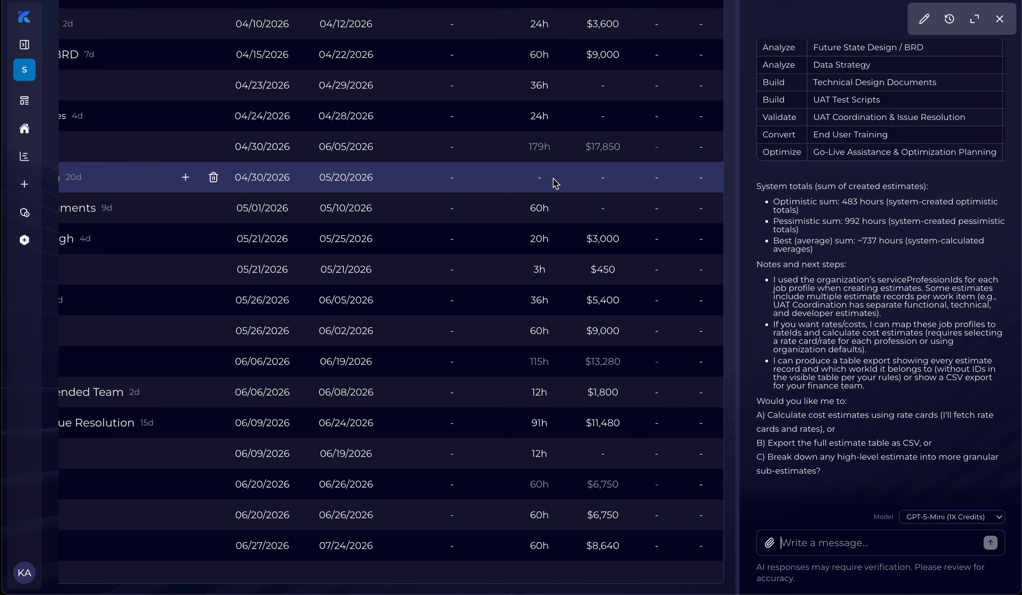
scroll(547, 285, left, 3)
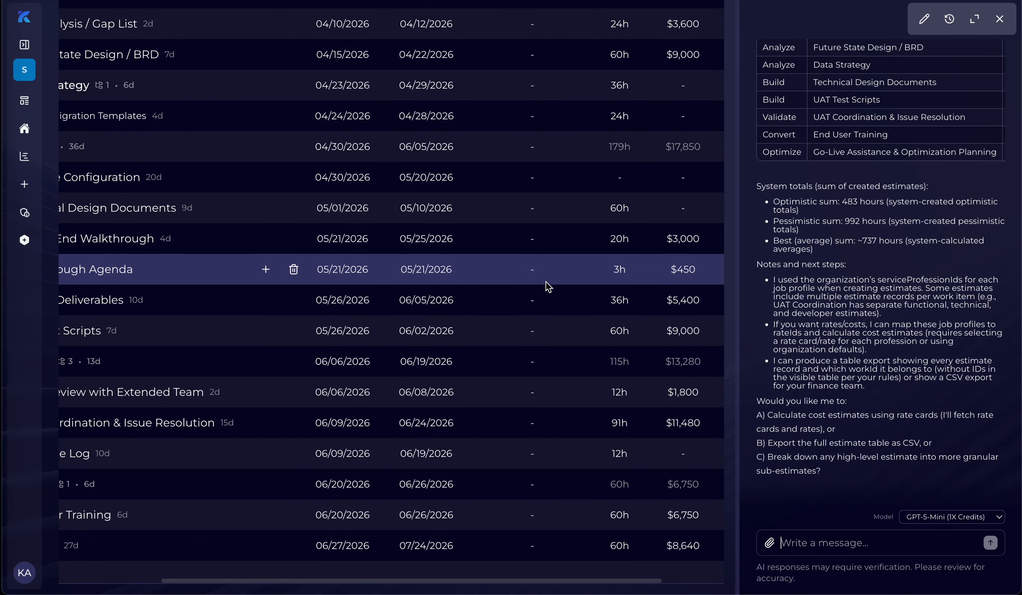
scroll(547, 285, right, 3)
scroll(548, 285, left, 3)
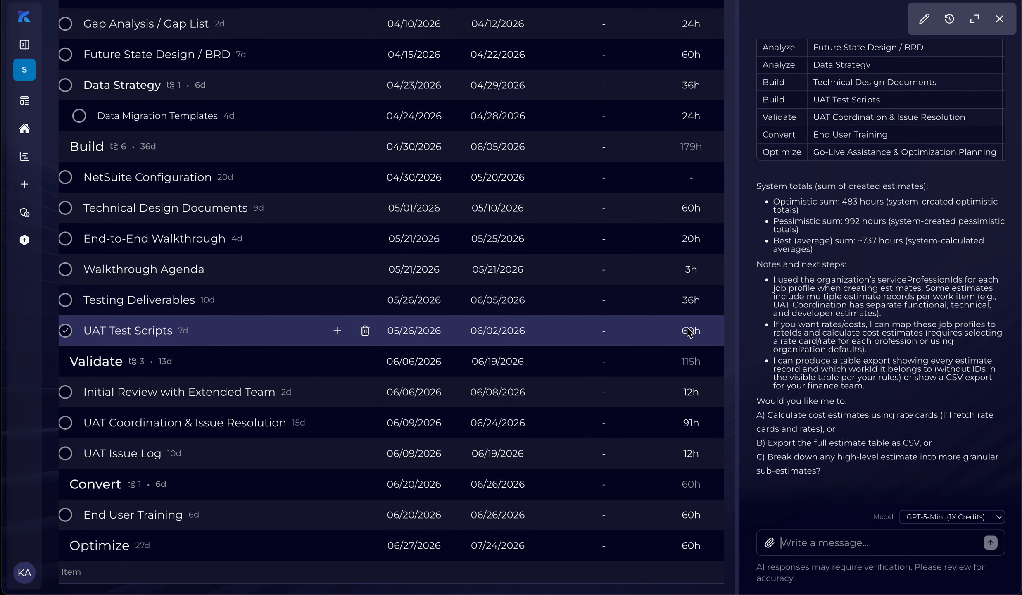
mouse_move(689, 332)
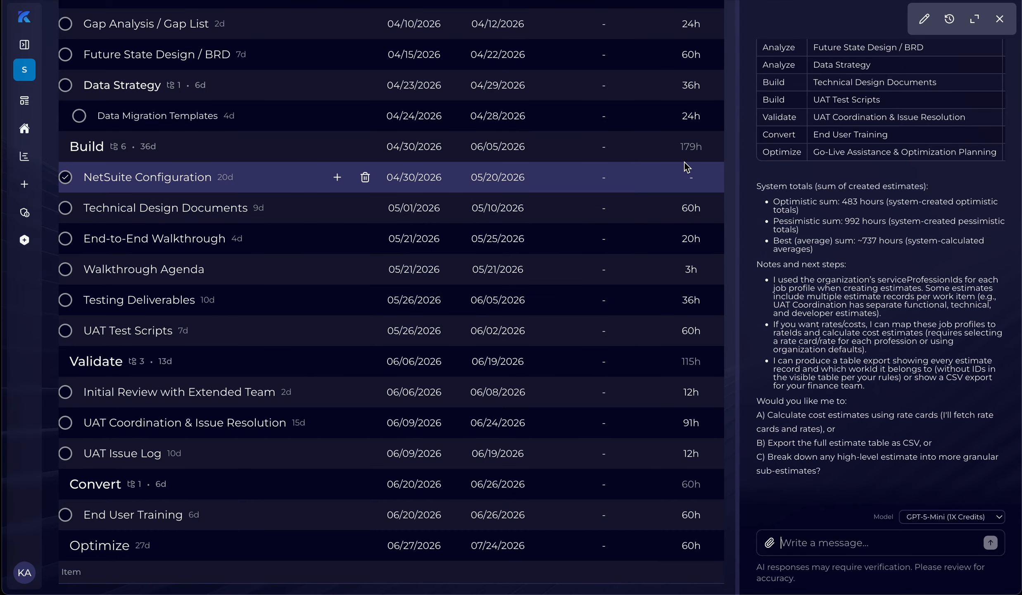
Step: Inspect the Build phase's aggregated effort and budget by role, and review the project's planned totals and staffing summary
mouse_move(687, 155)
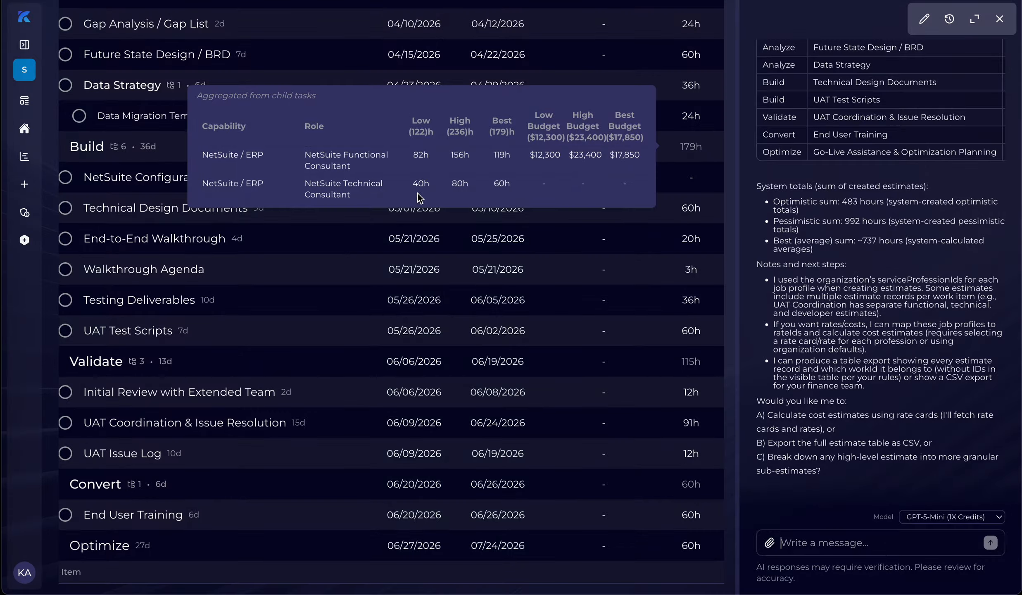
scroll(409, 343, up, 10)
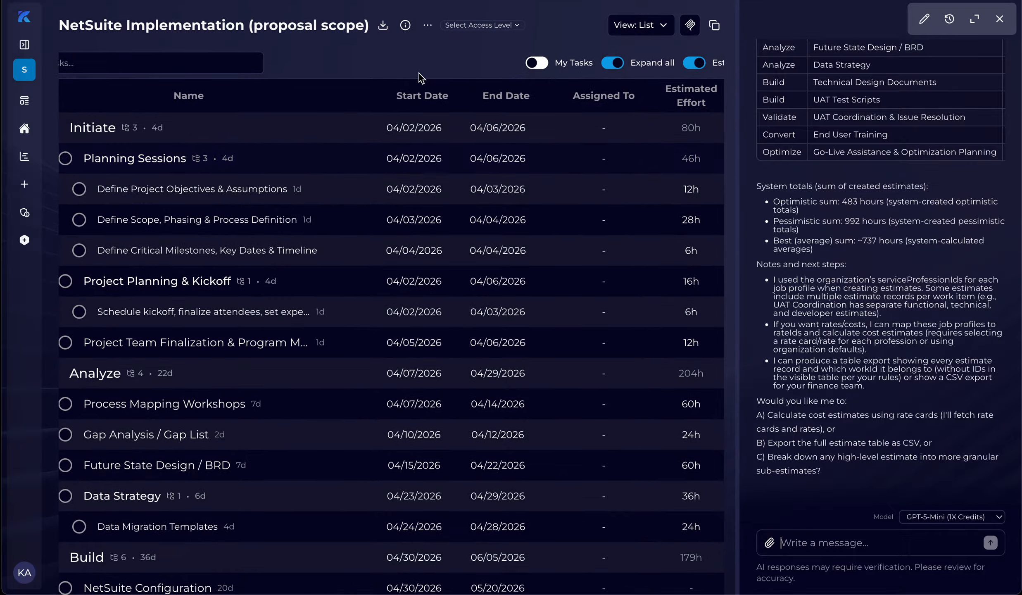
click(405, 25)
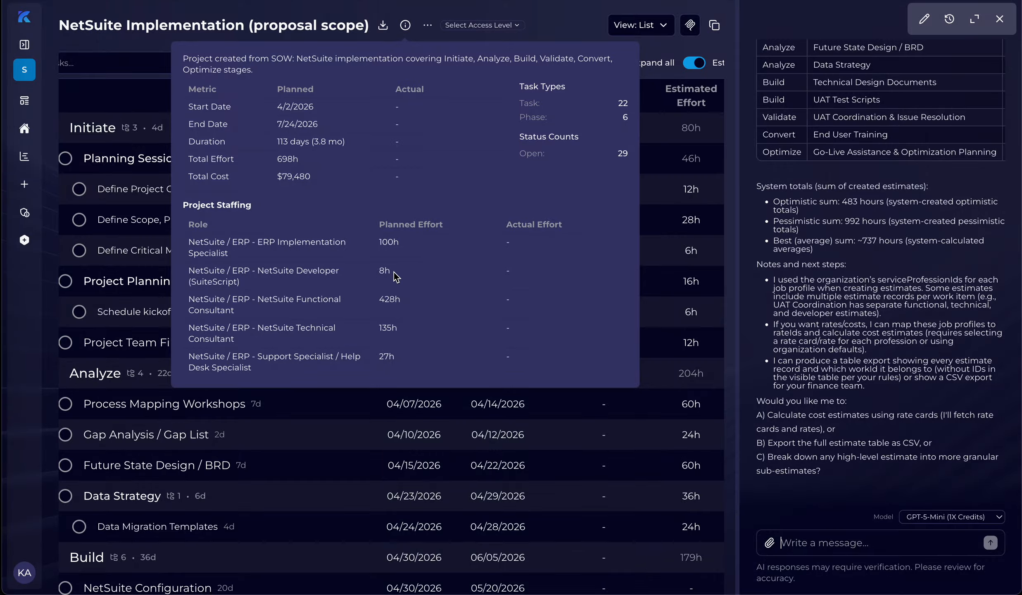
click(548, 27)
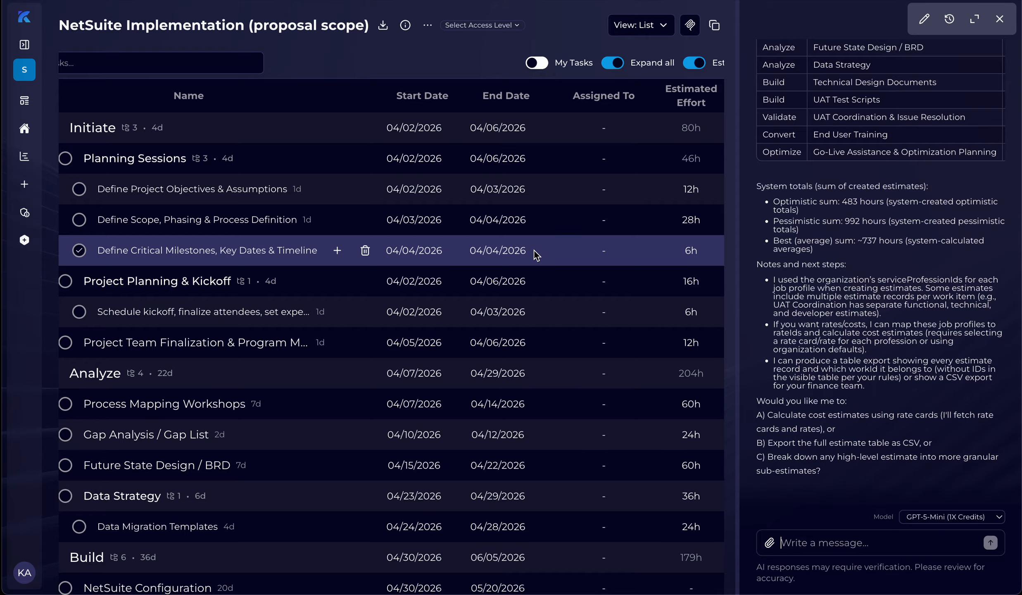
Step: Look over the estimated effort and budget columns of the task list and return to the task names
scroll(536, 254, right, 5)
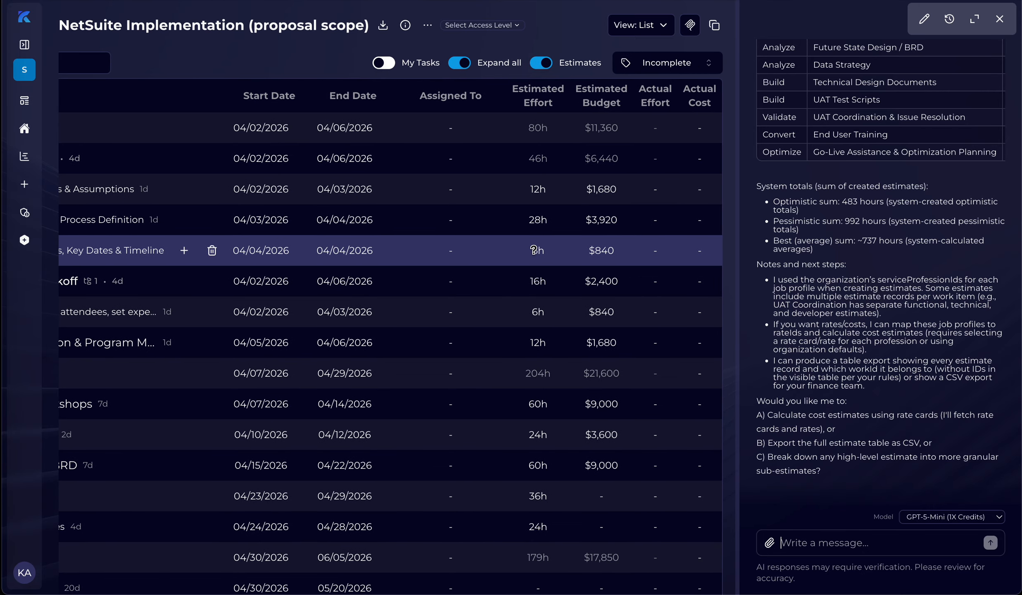
scroll(533, 250, left, 4)
scroll(534, 250, left, 1)
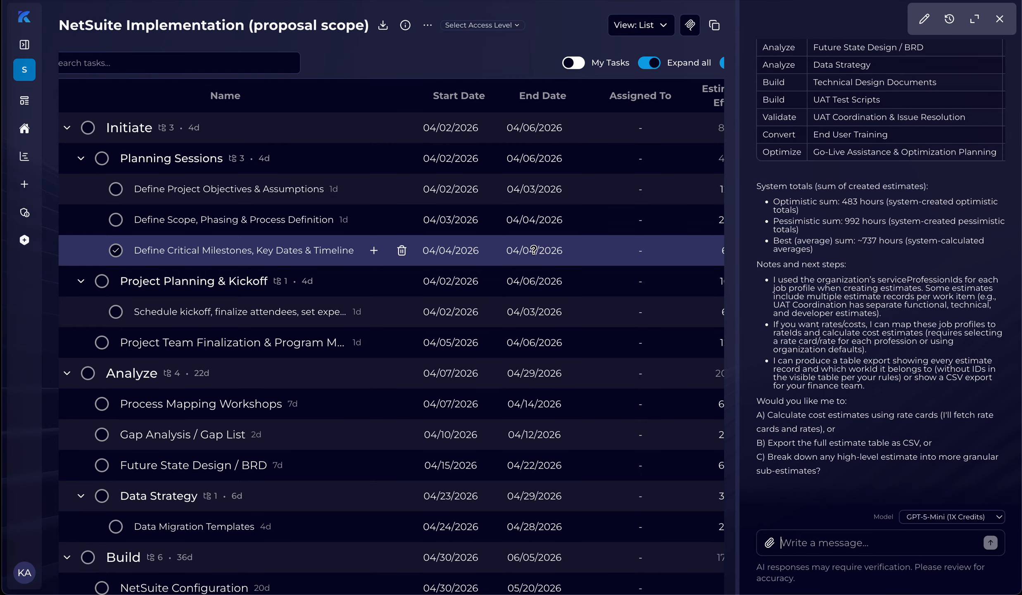
scroll(533, 250, left, 1)
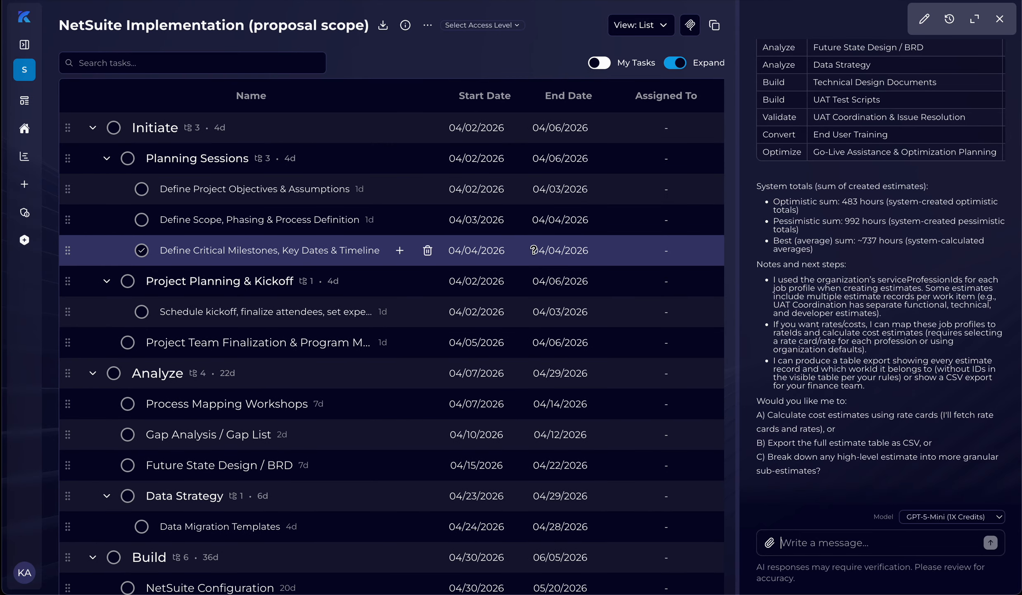